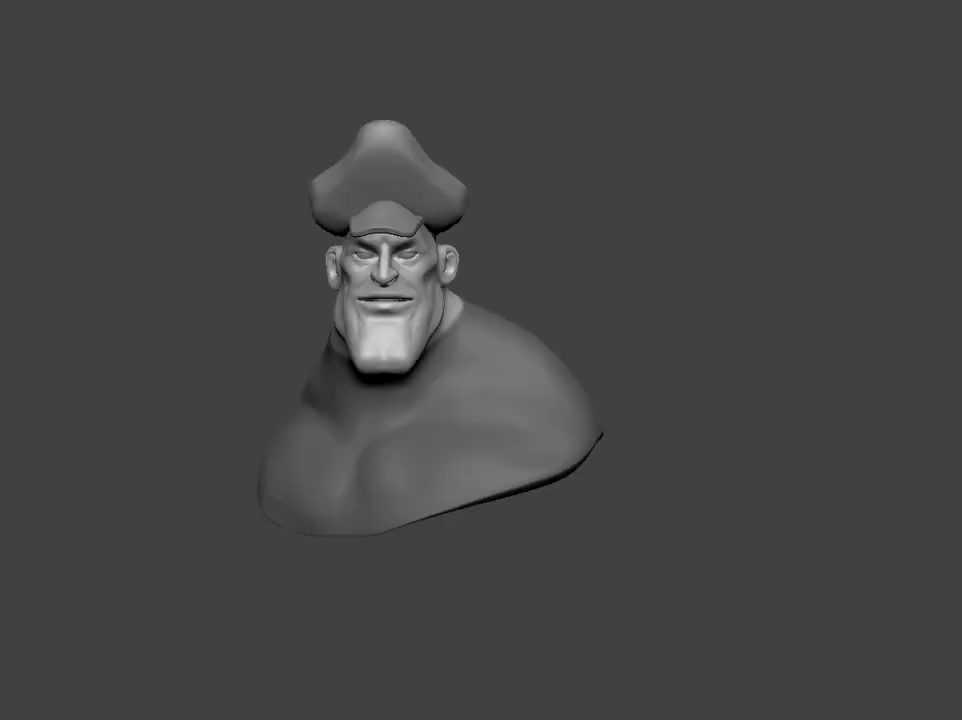
Step: Orbit the bust to a right profile, zoom in on the chest and face, then pull back to head and shoulders
mouse_move(704, 354)
left_mouse_down()
mouse_move(616, 262)
mouse_move(616, 195)
mouse_move(819, 343)
mouse_move(767, 346)
mouse_move(764, 146)
mouse_move(930, 475)
mouse_move(799, 441)
left_mouse_up()
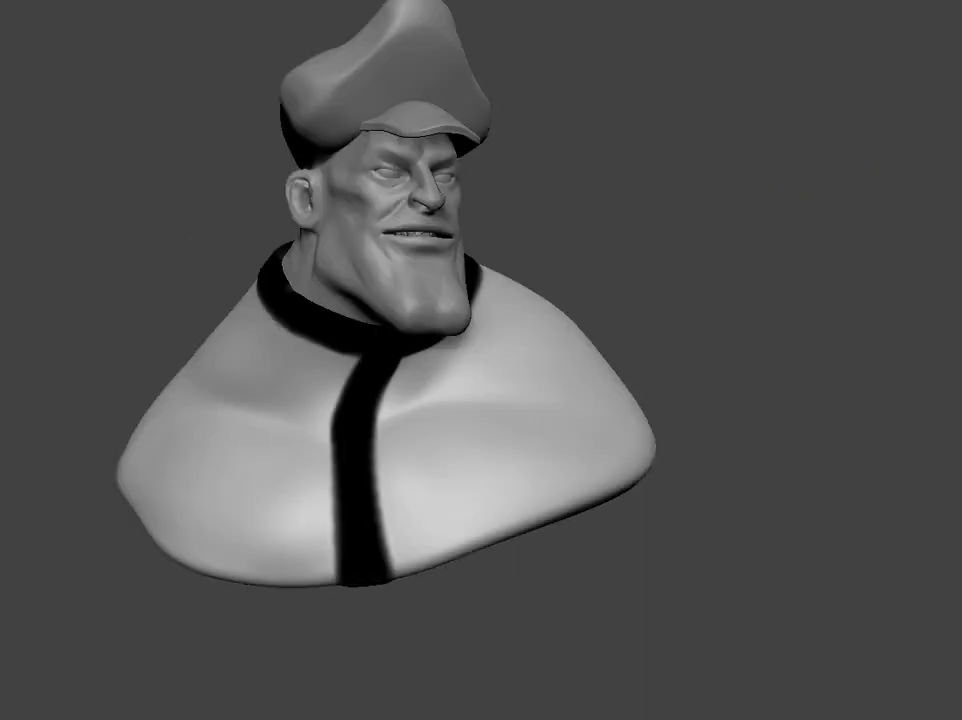
mouse_move(797, 86)
left_mouse_down()
mouse_move(483, 476)
mouse_move(556, 248)
left_mouse_up()
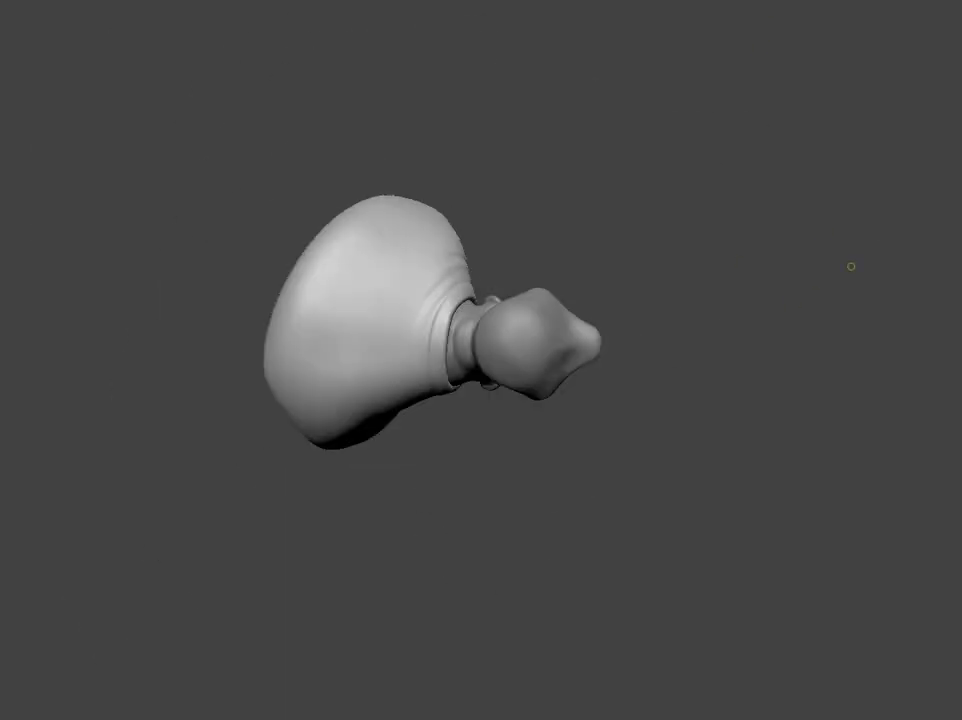
mouse_move(577, 241)
left_mouse_down()
mouse_move(681, 412)
mouse_move(784, 99)
mouse_move(760, 120)
mouse_move(463, 212)
mouse_move(486, 302)
left_mouse_up()
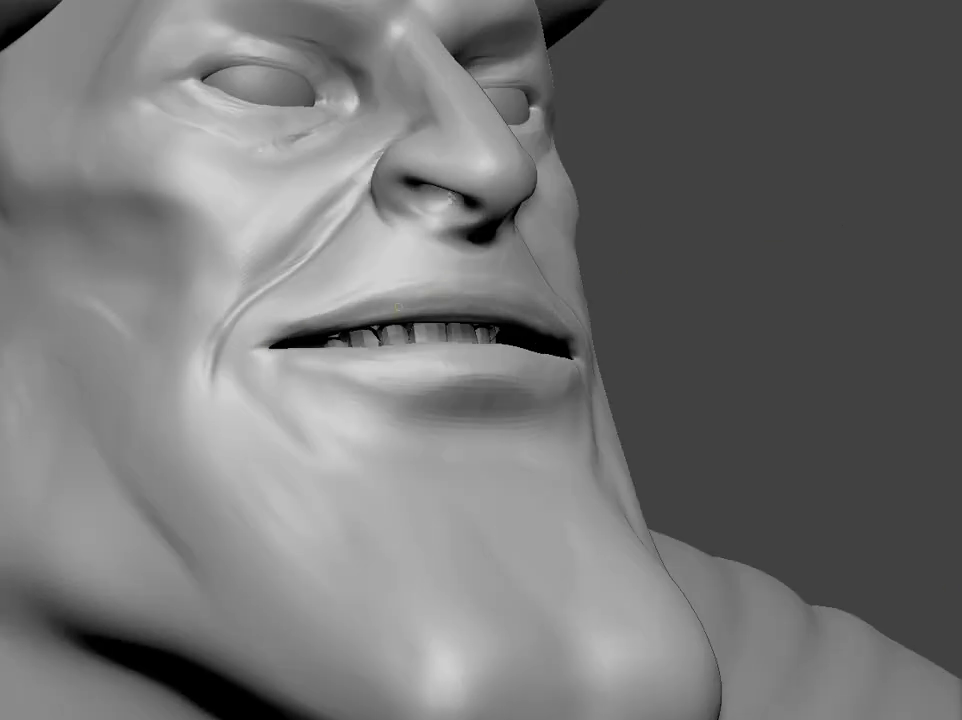
mouse_move(397, 307)
left_mouse_down()
mouse_move(670, 223)
mouse_move(380, 271)
left_mouse_up()
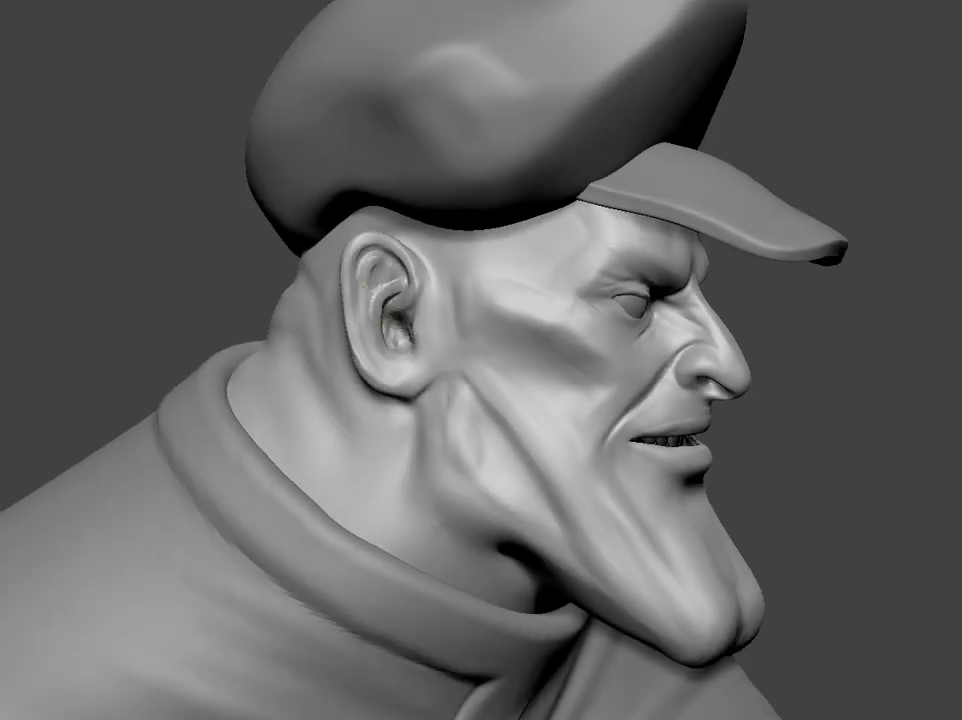
Step: Orbit the head through right profile, back and left three-quarter views, zooming on its left side
left_click_drag(769, 200, 800, 210)
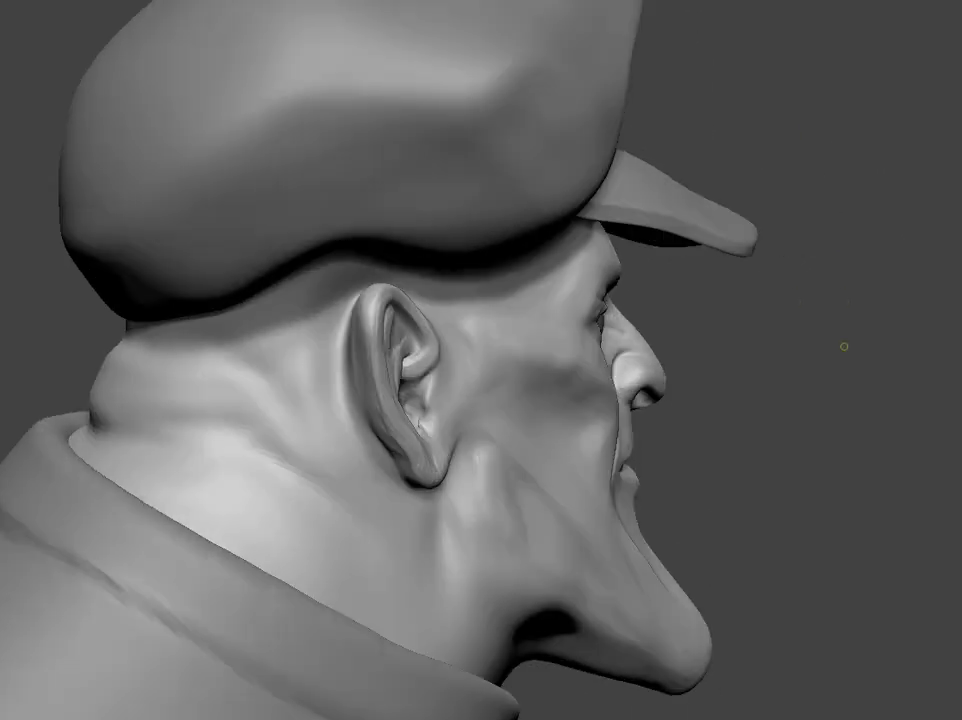
left_click_drag(844, 346, 846, 179)
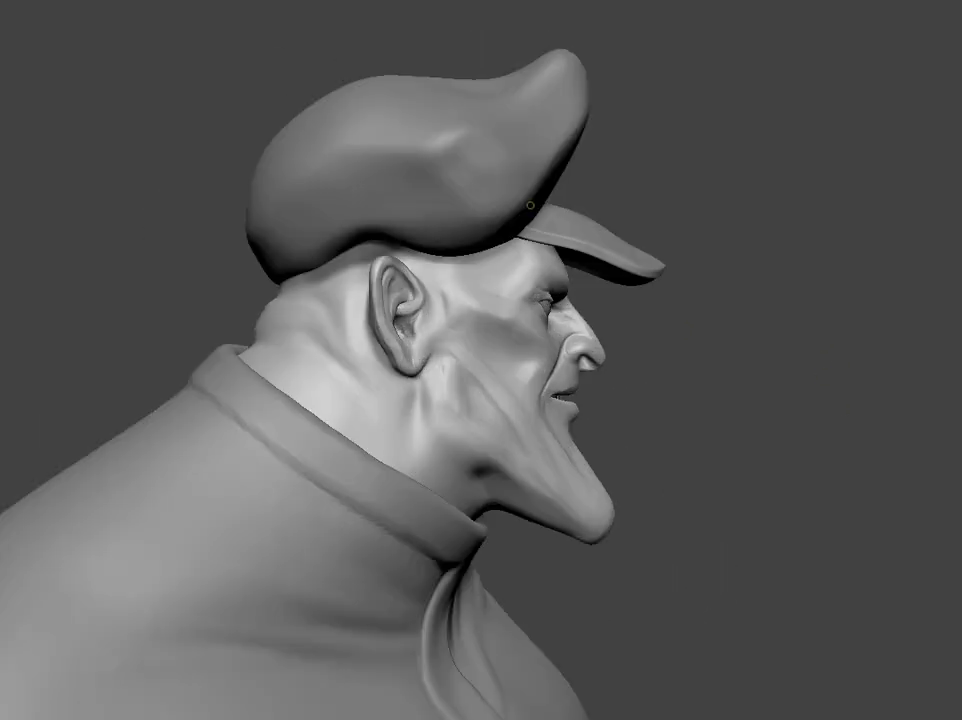
mouse_move(530, 205)
left_mouse_down()
mouse_move(659, 204)
mouse_move(737, 30)
left_mouse_up()
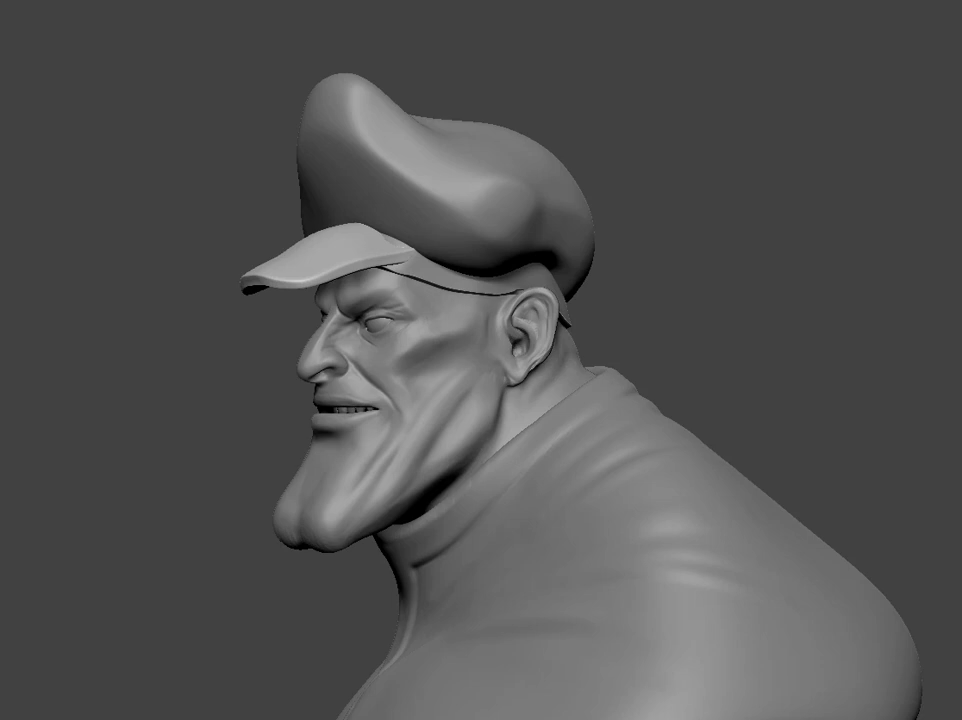
mouse_move(760, 230)
left_mouse_down()
mouse_move(821, 230)
mouse_move(786, 189)
mouse_move(857, 133)
left_mouse_up()
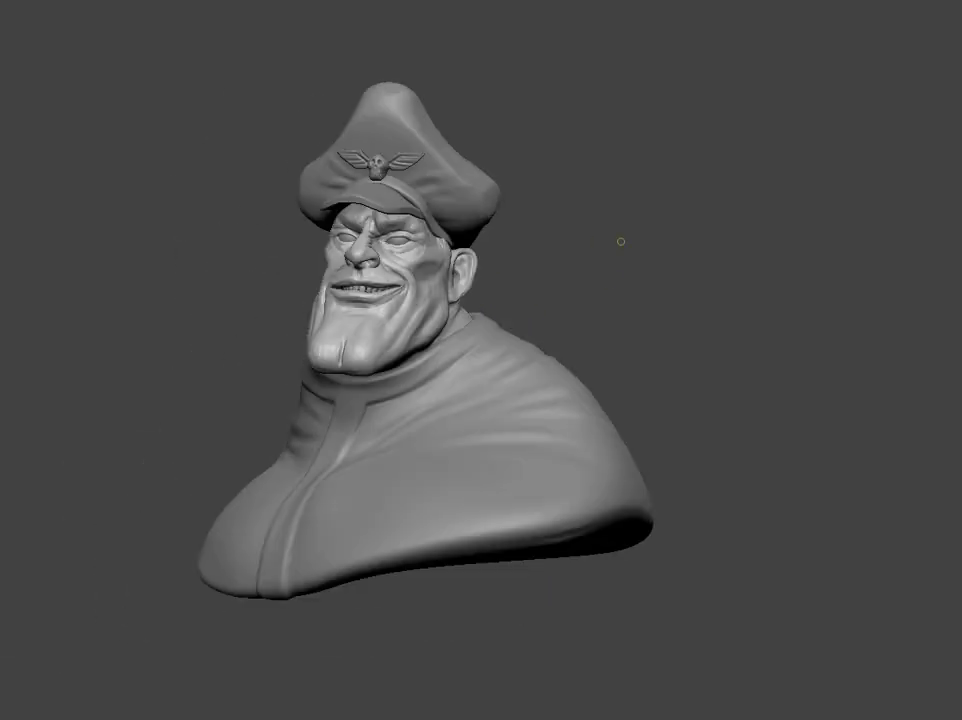
Step: Turn the finished bust toward a side view to inspect it
left_click_drag(620, 241, 707, 207)
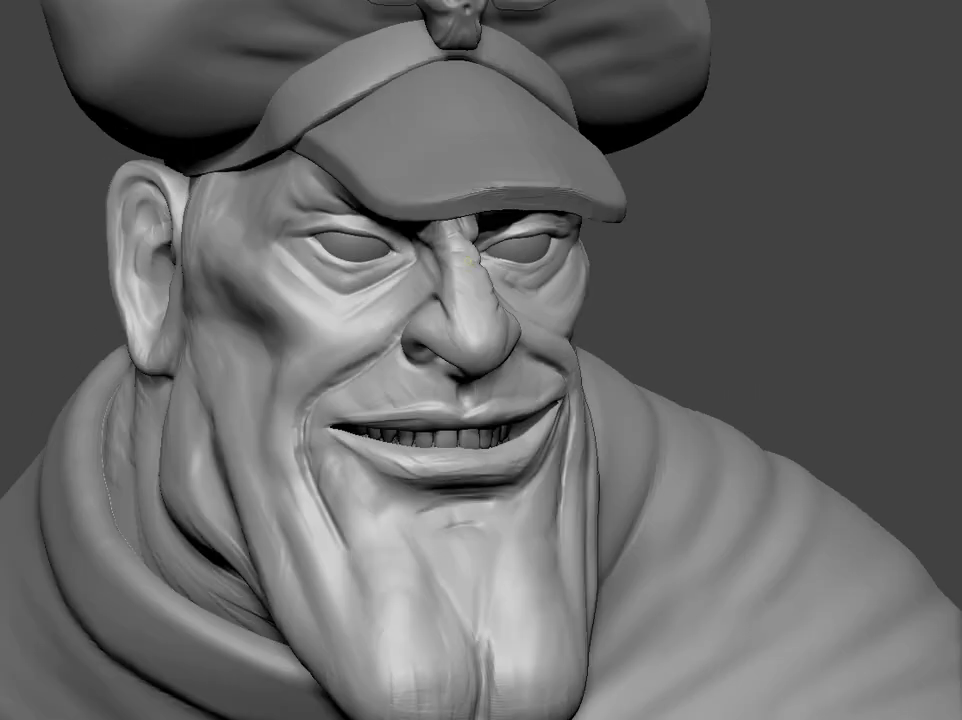